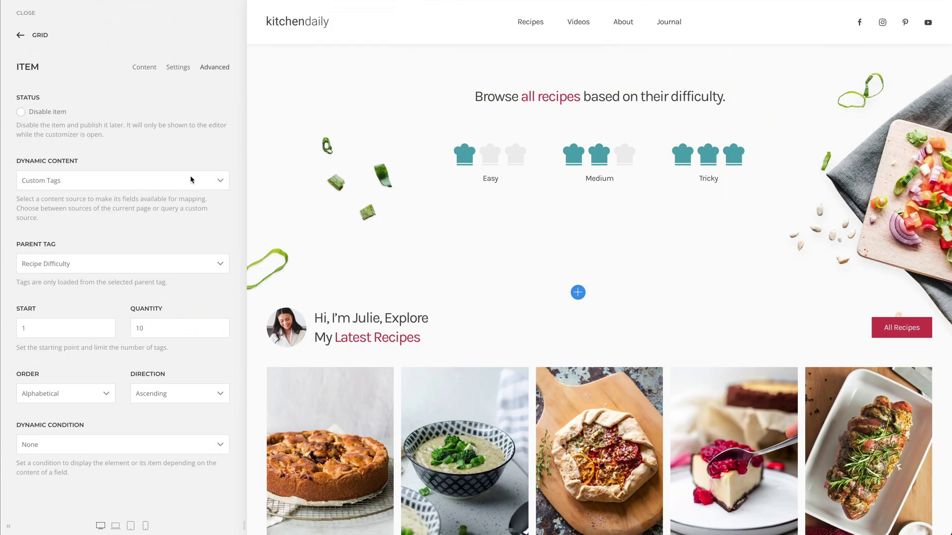
# Set the grid item's Dynamic Content to Custom Tags and check the Recipe Difficulty parent tag
pyautogui.click(191, 181)
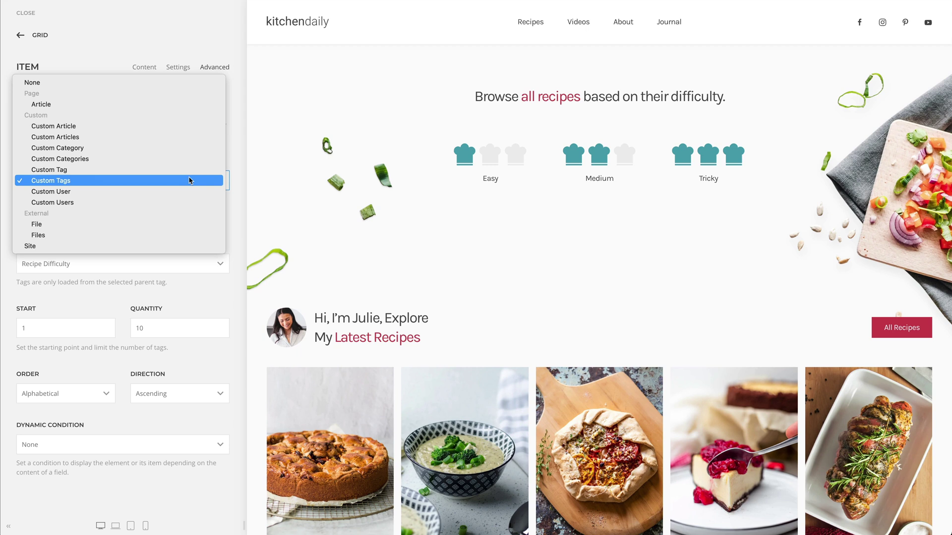
pyautogui.click(287, 172)
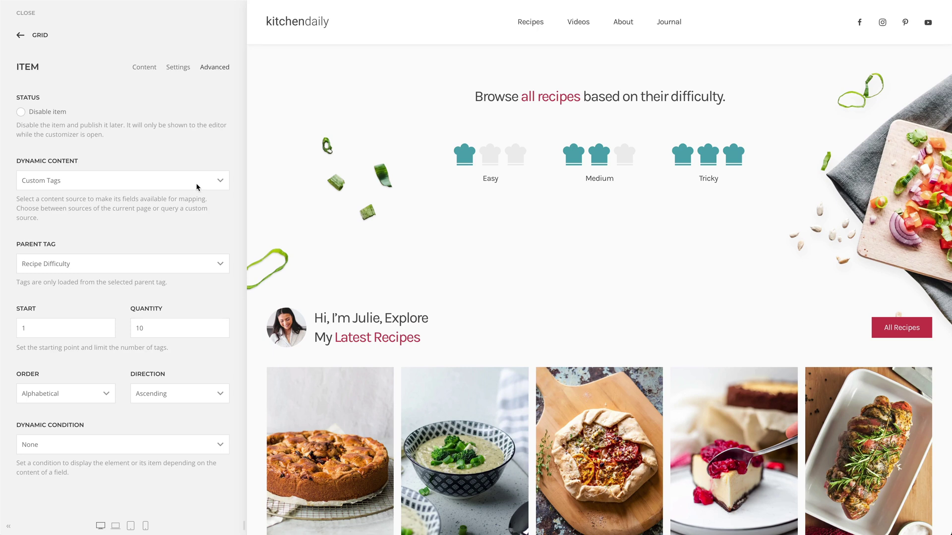
pyautogui.click(191, 263)
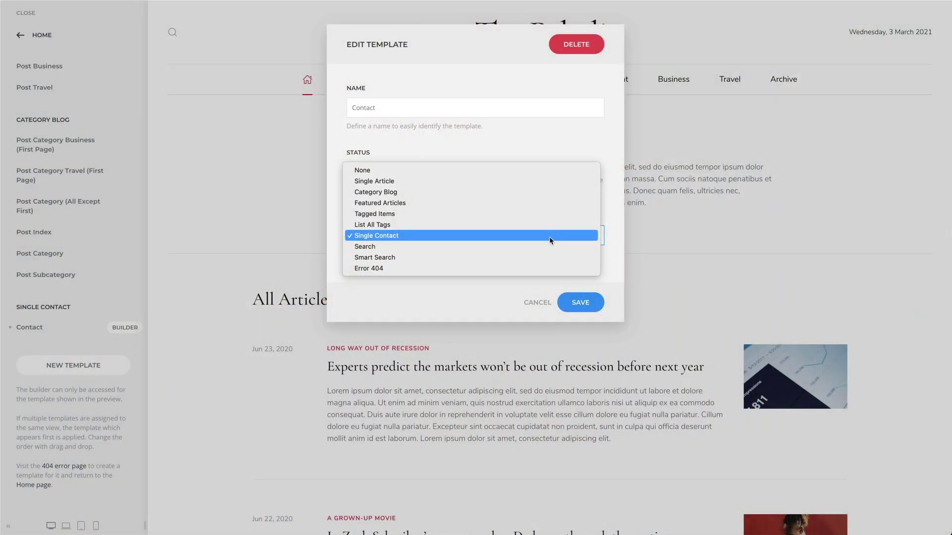
# Keep Single Contact as the Contact template's page and close Edit Template to view the contact page
pyautogui.click(780, 229)
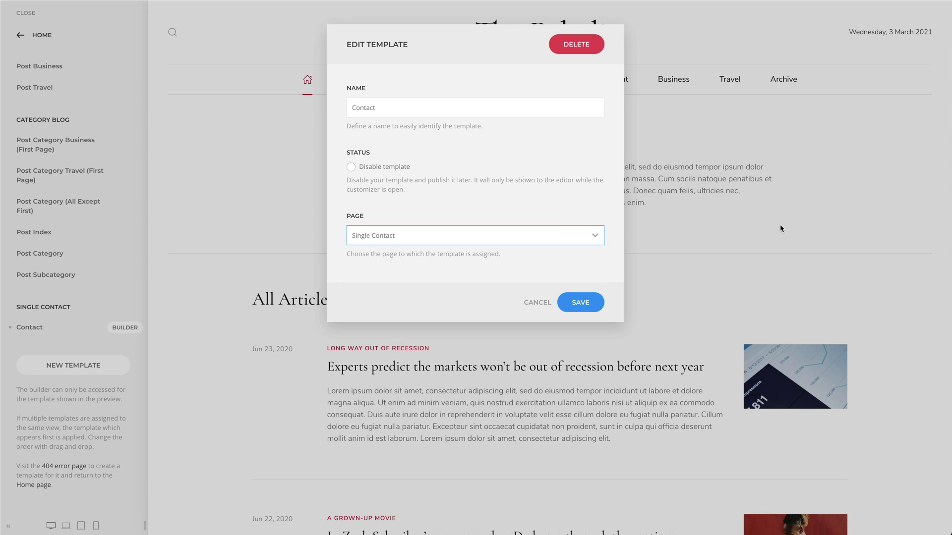
pyautogui.click(780, 229)
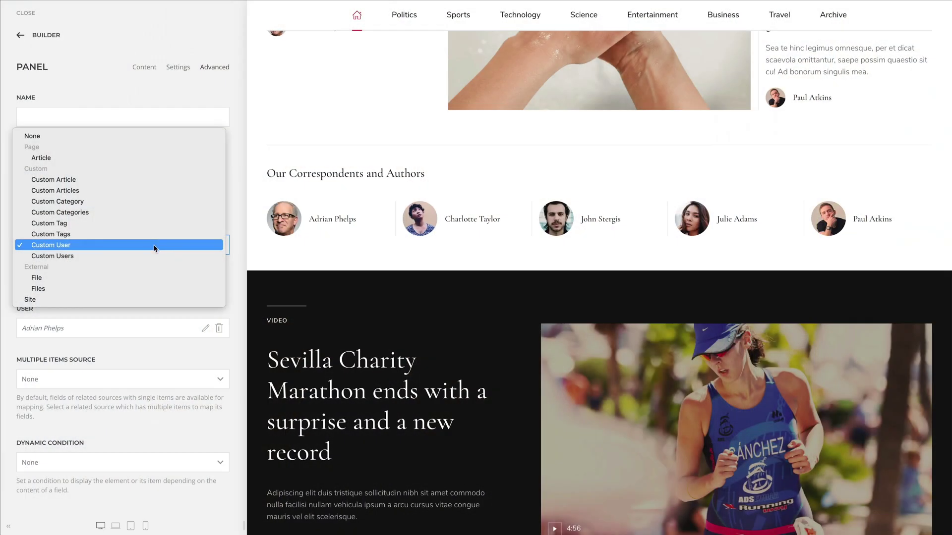
# Keep Custom User as the panel's Dynamic Content source
pyautogui.click(264, 249)
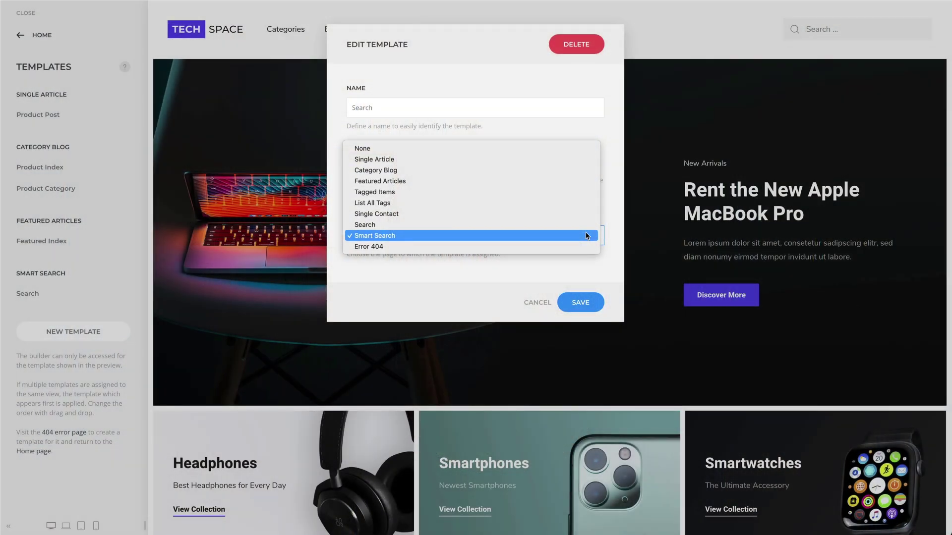
# Assign the Search template to Smart Search, then search the site for imac (17 results)
pyautogui.click(786, 55)
pyautogui.click(786, 56)
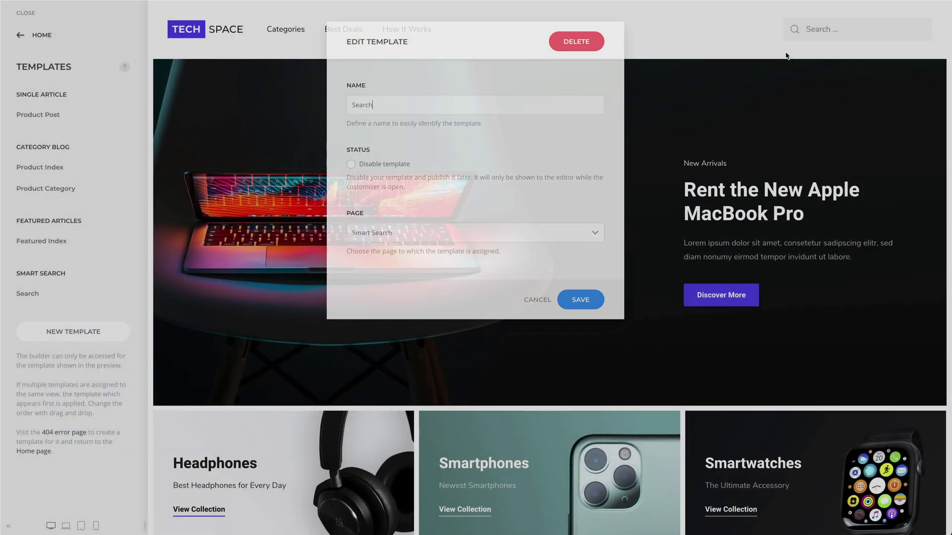
pyautogui.click(822, 33)
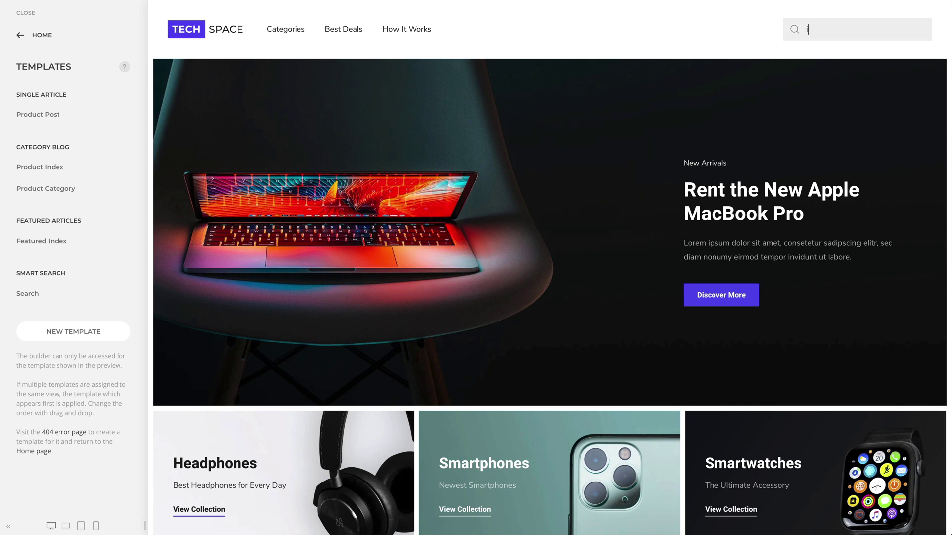
pyautogui.press('Return')
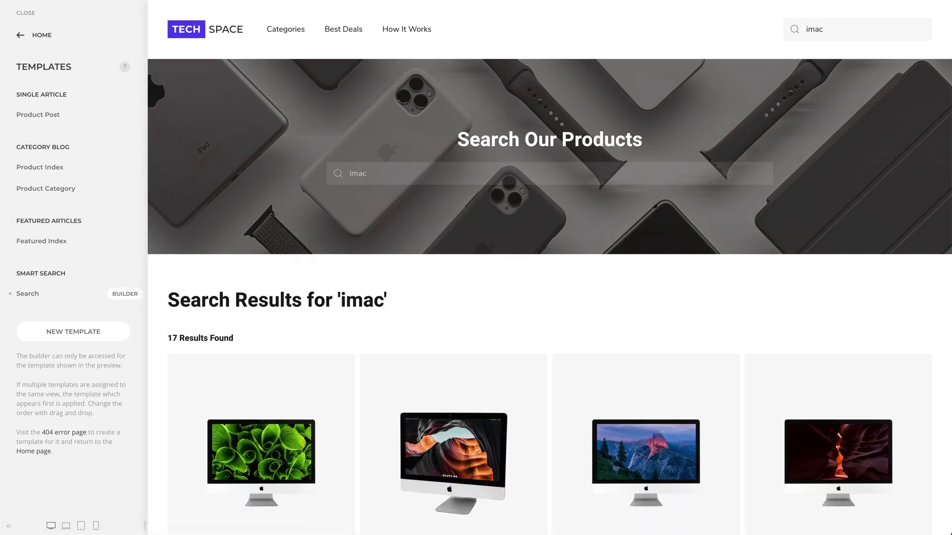
pyautogui.scroll(-5, 840, 214)
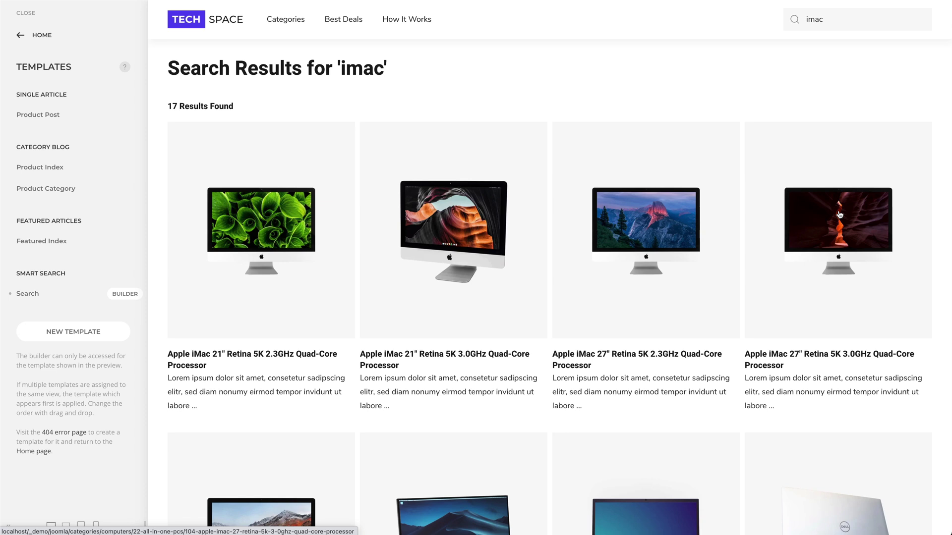
# Search the site for 'toaster' and confirm nothing is found
pyautogui.click(845, 22)
pyautogui.write('toaster')
pyautogui.press('Return')
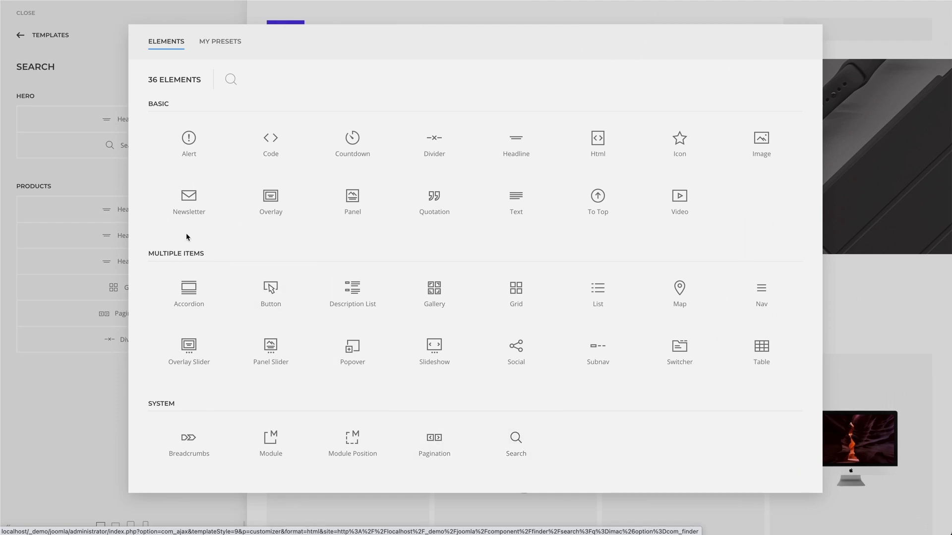
# Close the element picker and set Advanced > Search Component to Smart Search
pyautogui.click(113, 175)
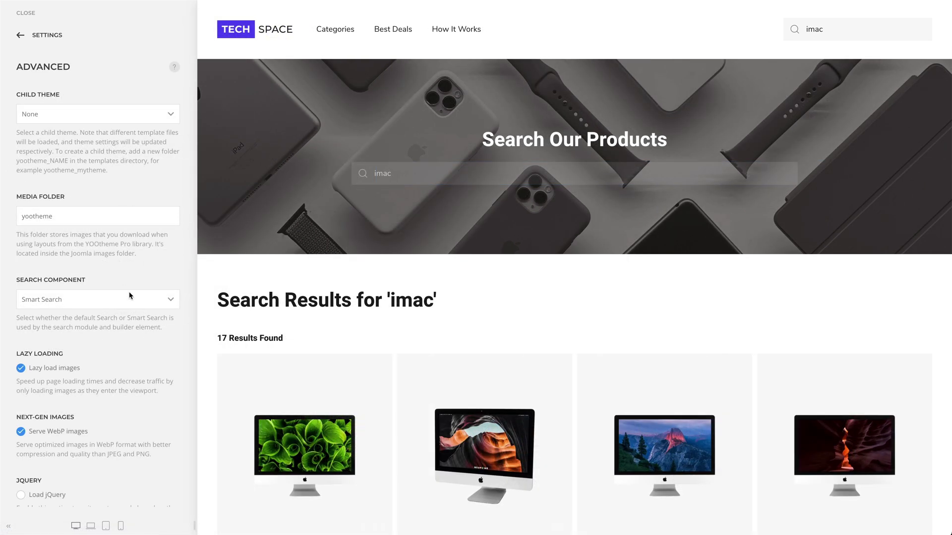
pyautogui.click(131, 299)
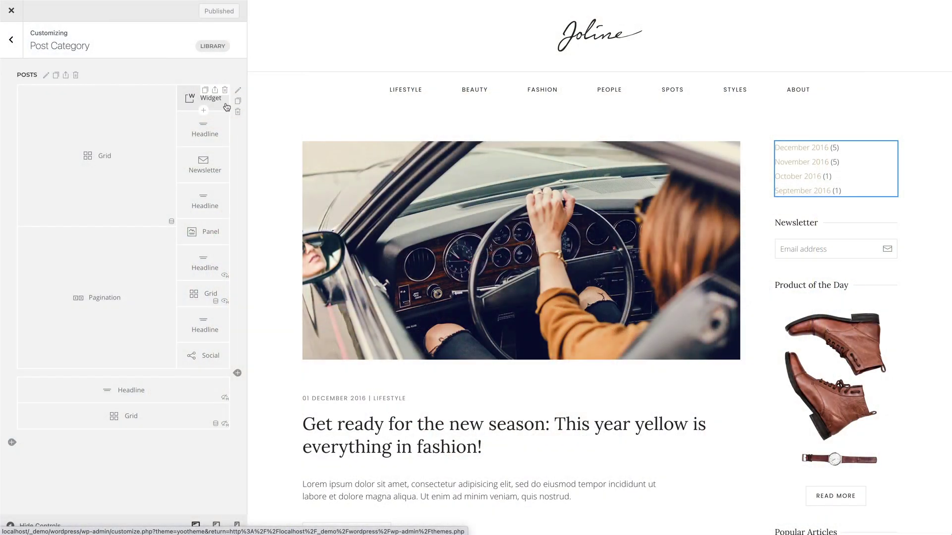
# Open the December 2016 link in the sidebar archive widget
pyautogui.click(782, 150)
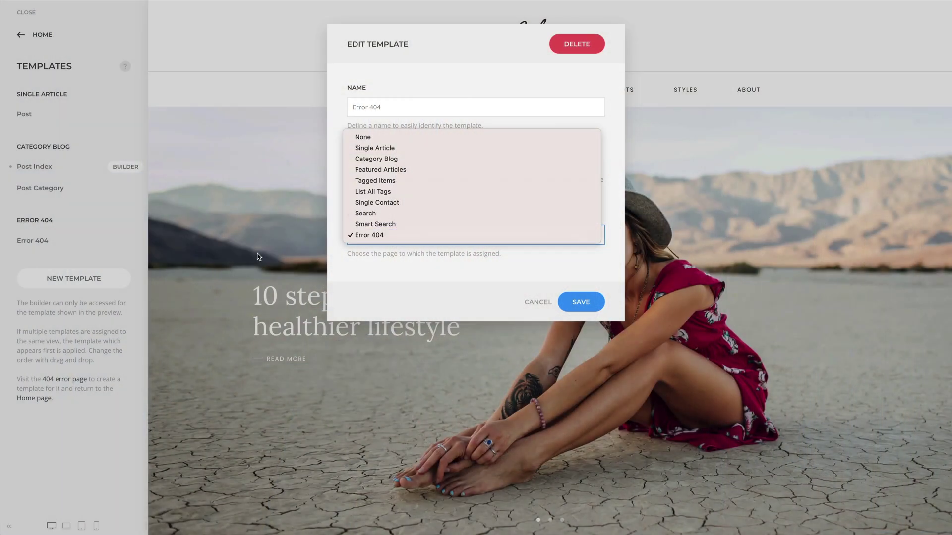
# Keep Error 404 as the template's page, close the dialog, and preview the 404 error page
pyautogui.click(257, 256)
pyautogui.click(258, 257)
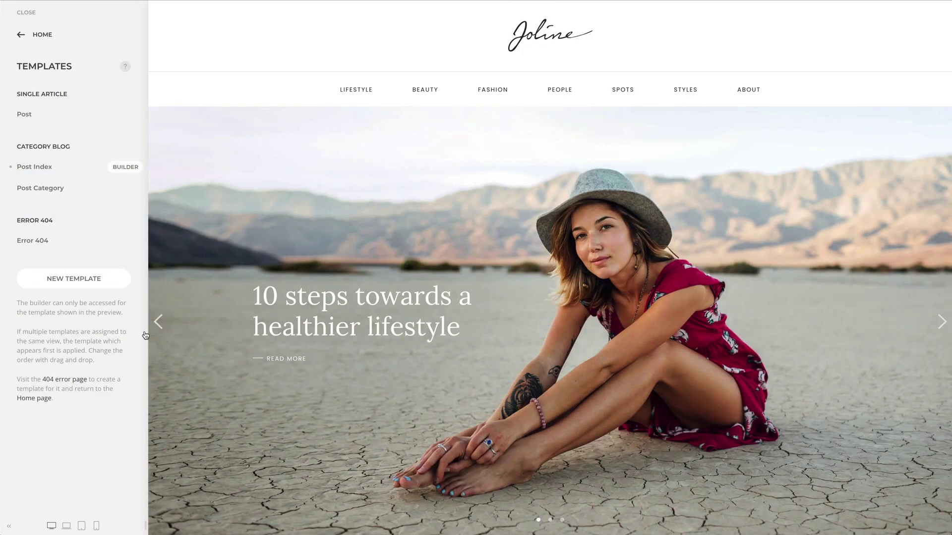
pyautogui.click(73, 384)
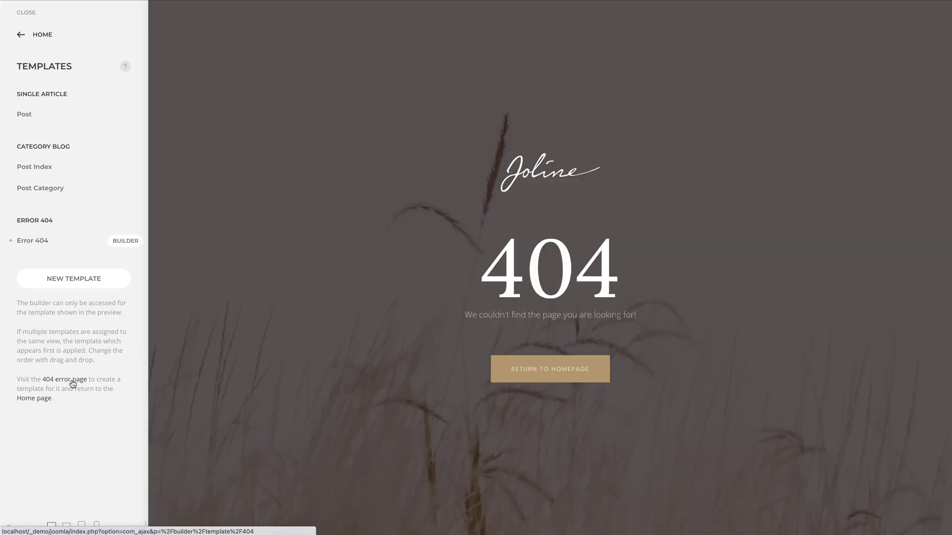
pyautogui.click(47, 404)
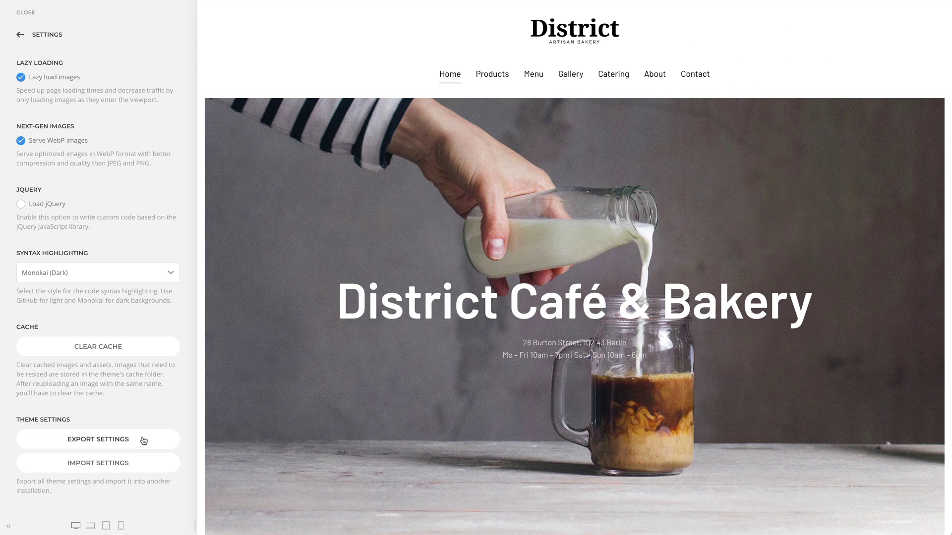
# Export the theme settings, then import yootheme-localhost.json from Downloads on the other site
pyautogui.click(143, 440)
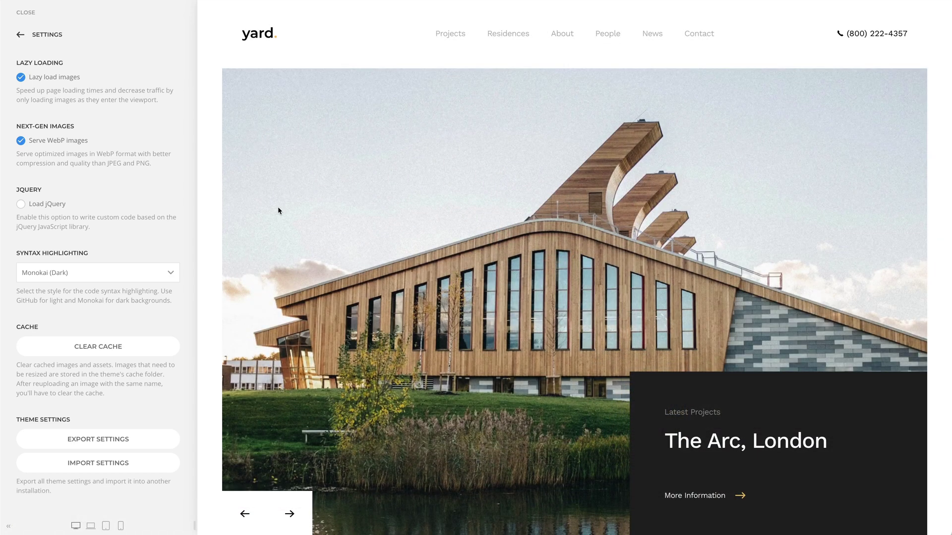
pyautogui.click(139, 463)
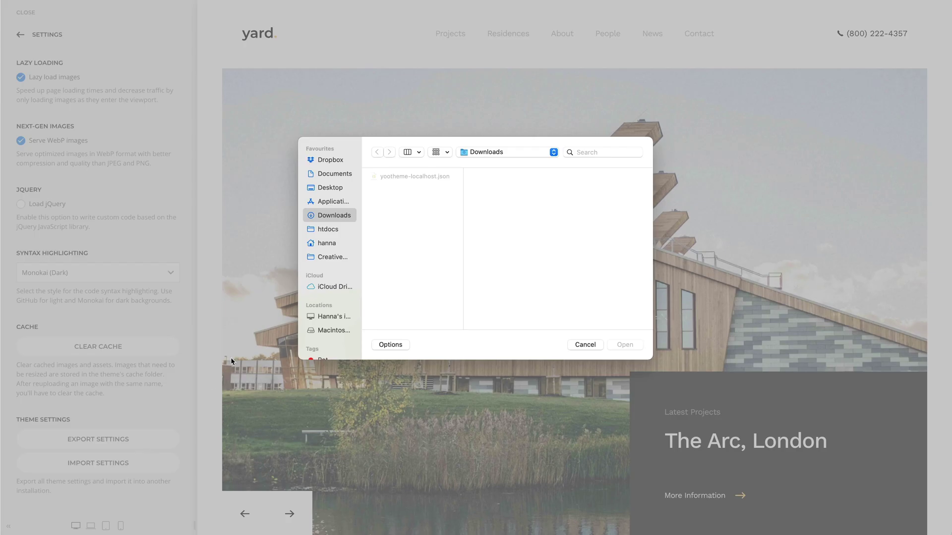
pyautogui.doubleClick(396, 176)
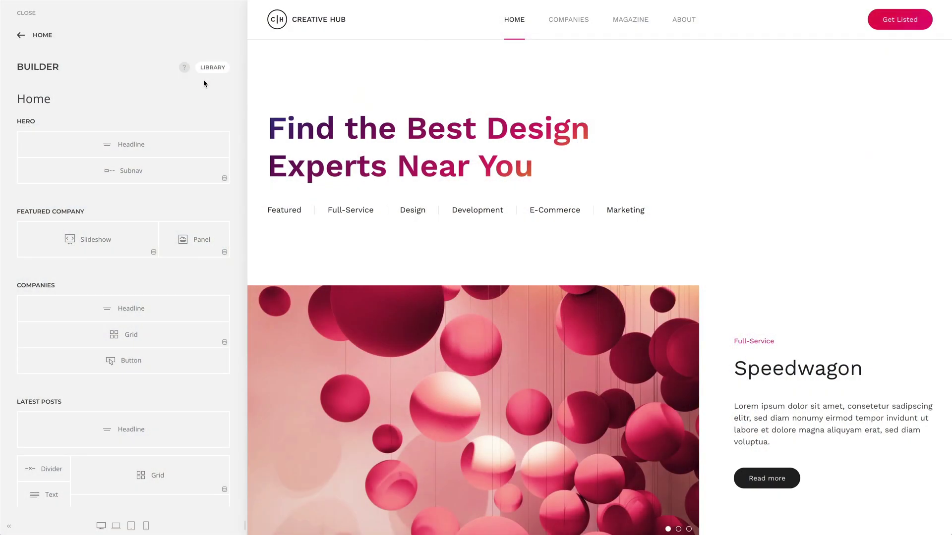
# Download all saved layouts from My Layouts in the Library as layouts.json
pyautogui.click(211, 68)
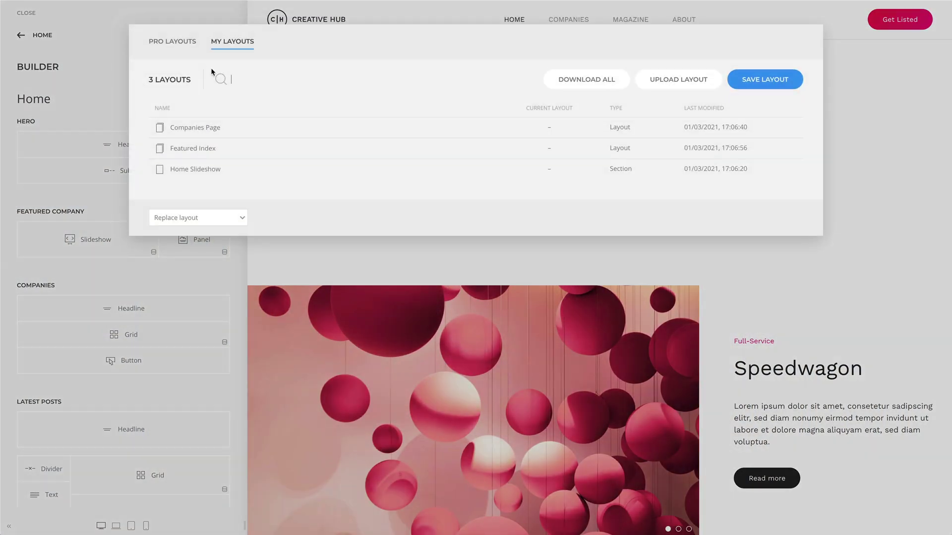
pyautogui.click(613, 91)
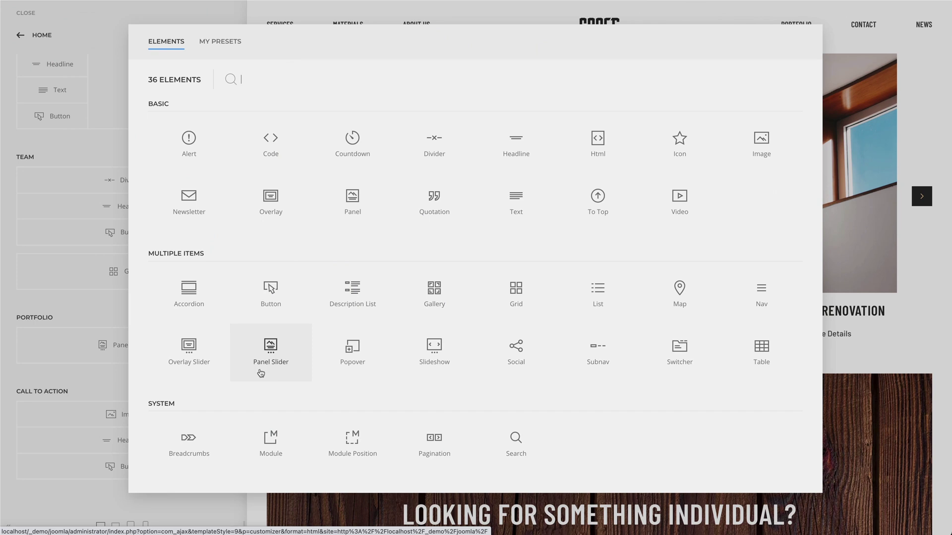
# Close the element picker and advance the portfolio panel slider two projects to Recreation Room
pyautogui.click(92, 358)
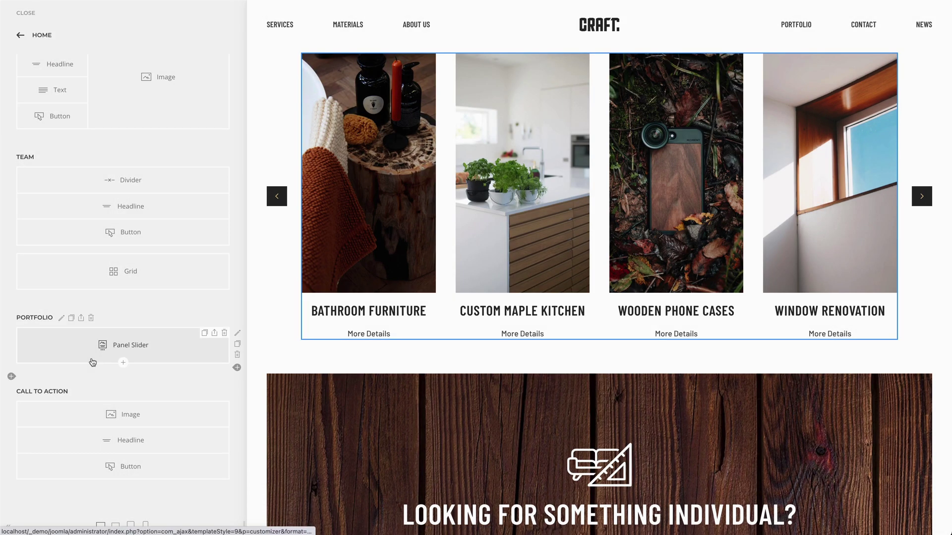
pyautogui.click(921, 204)
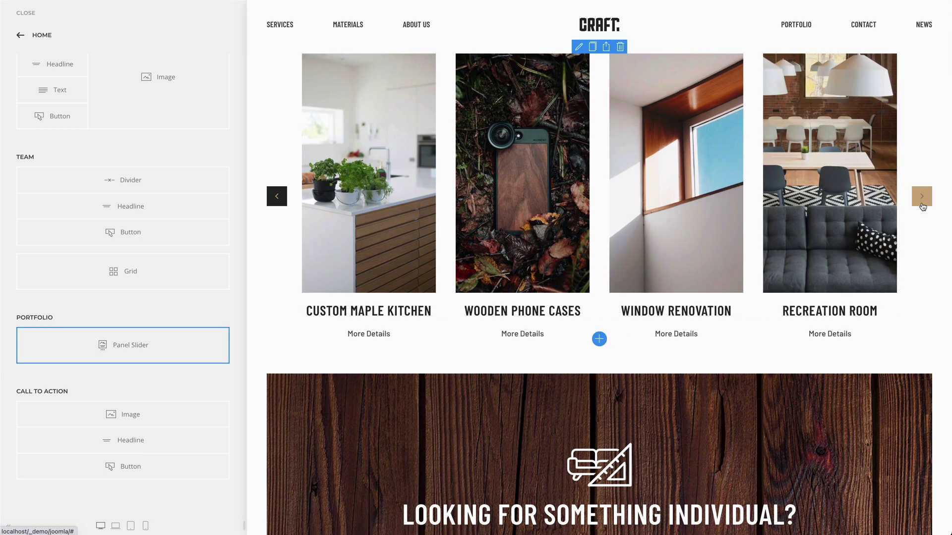
pyautogui.click(923, 206)
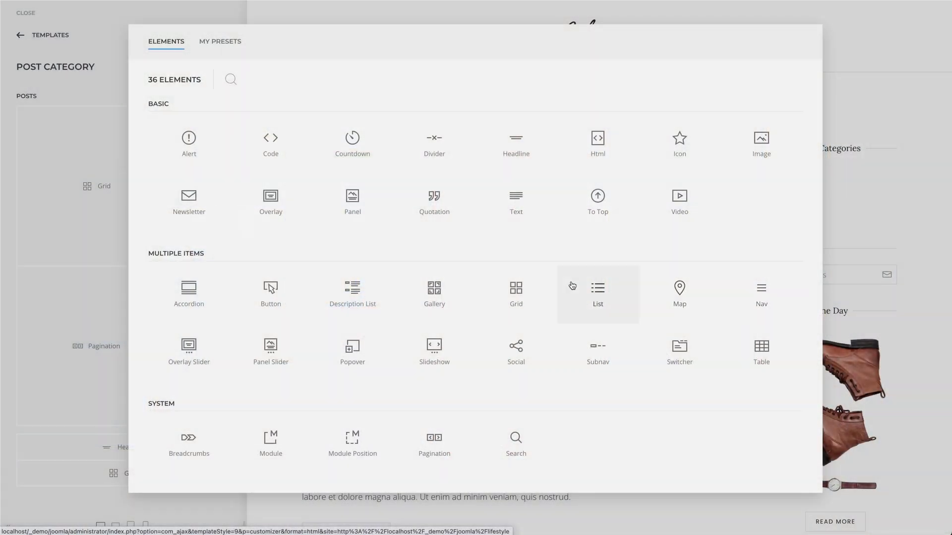
# Dismiss the Elements picker to get back to the builder layout
pyautogui.click(112, 221)
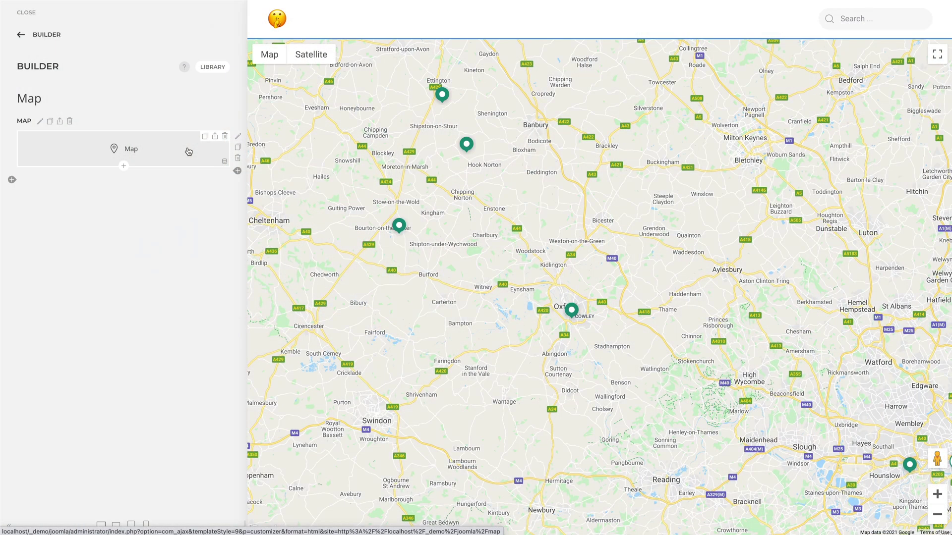
# Open the Map element's settings and scroll down to the Cluster Icon options
pyautogui.click(189, 151)
pyautogui.moveTo(188, 305)
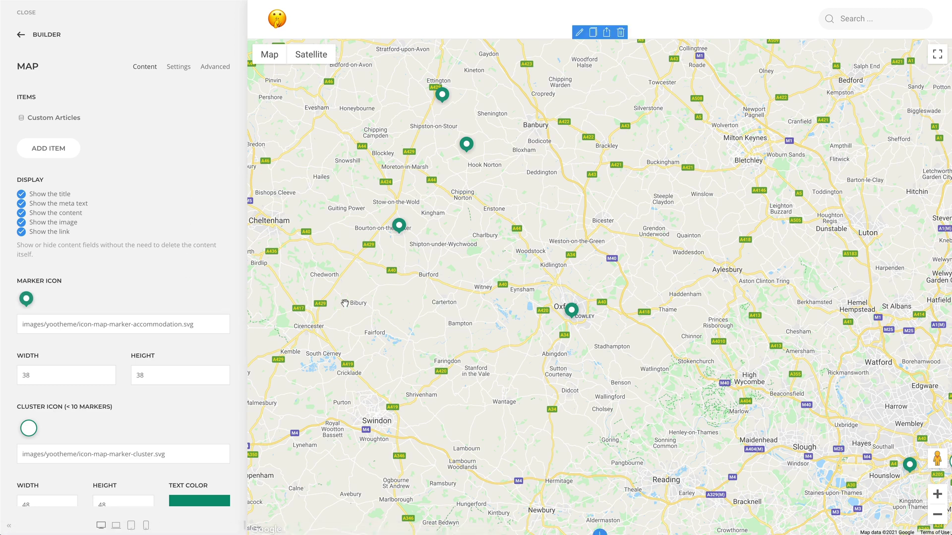
pyautogui.scroll(-1, 348, 303)
pyautogui.scroll(-1, 348, 303)
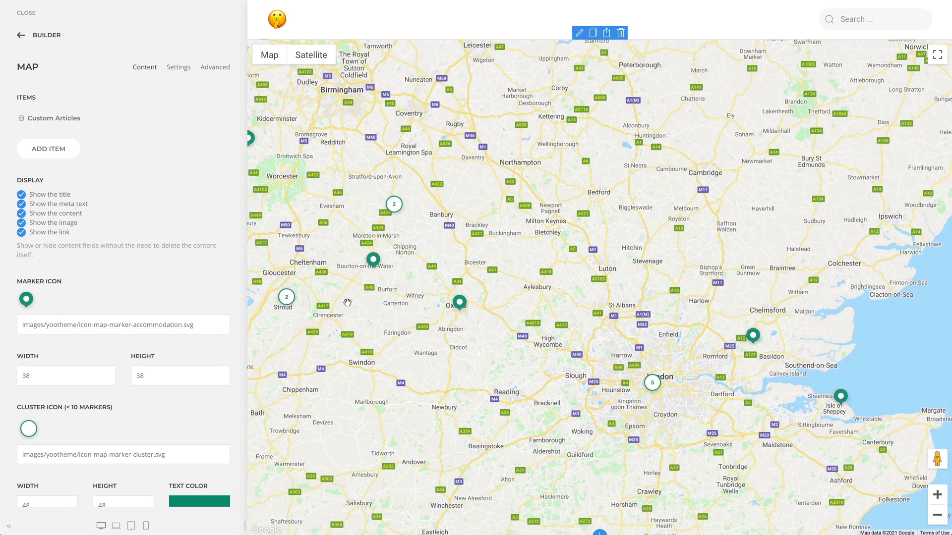
pyautogui.scroll(-1, 348, 303)
pyautogui.scroll(-1, 348, 303)
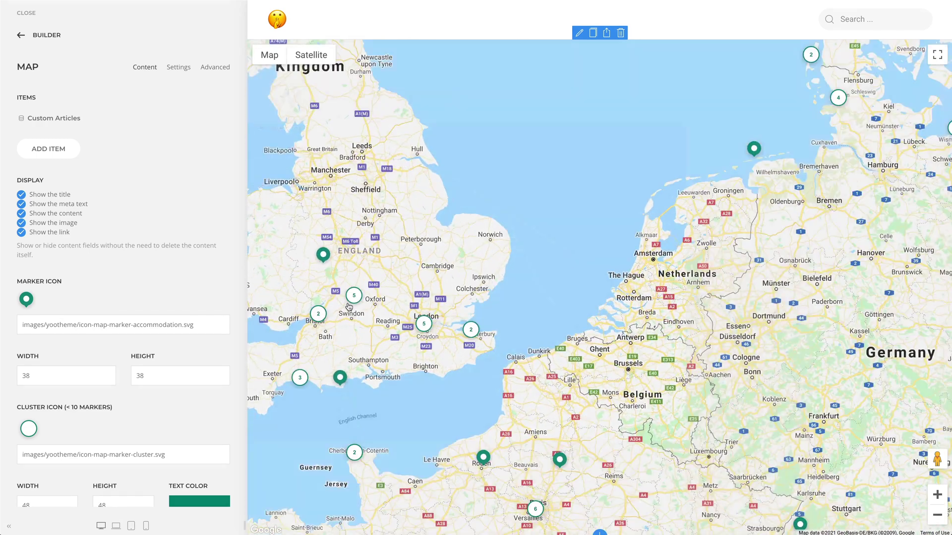
pyautogui.scroll(-1, 348, 302)
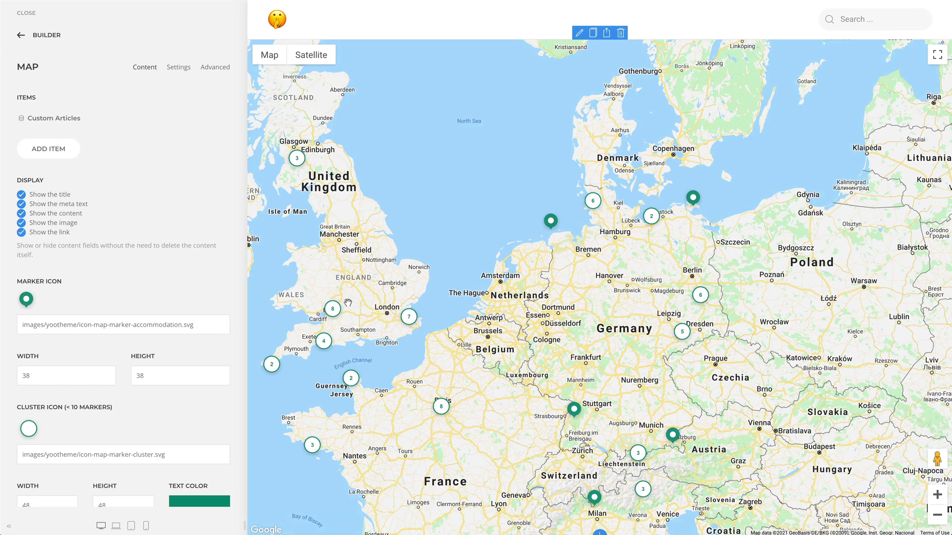
pyautogui.scroll(-5, 183, 308)
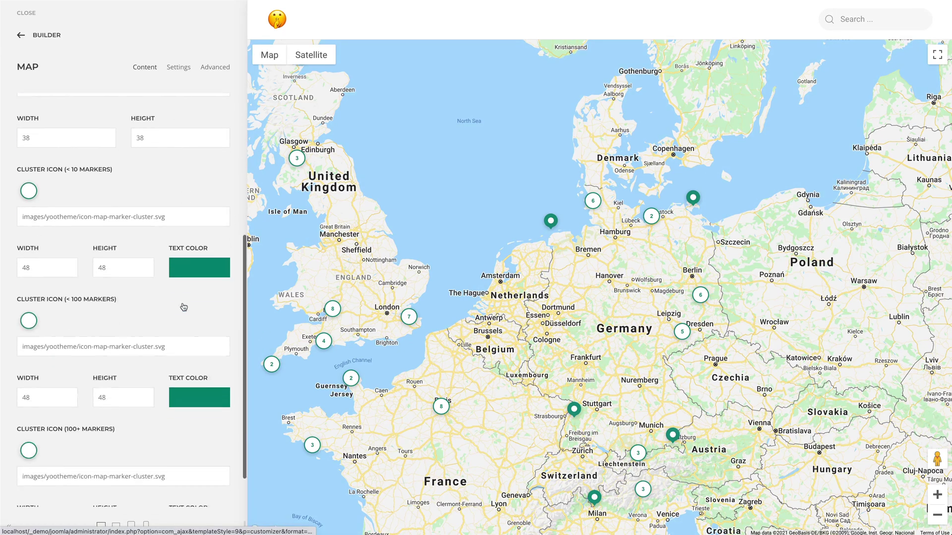
pyautogui.scroll(-1, 183, 307)
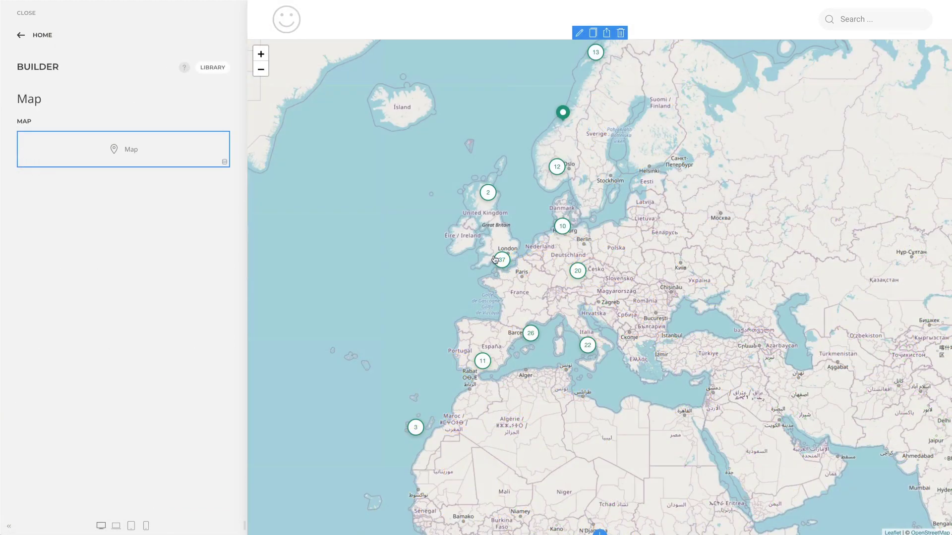
# Zoom the clustered map and open the My Dream House marker's info window
pyautogui.scroll(1, 494, 259)
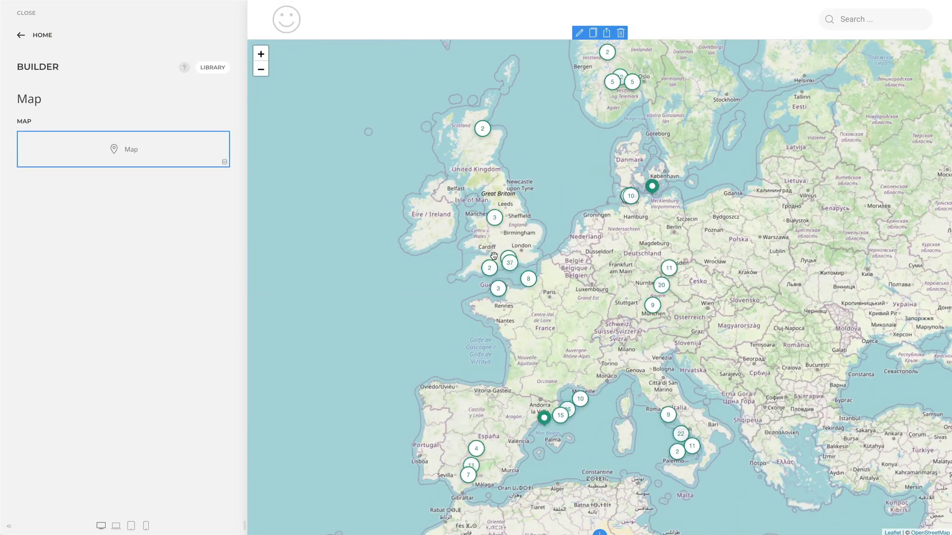
pyautogui.scroll(3, 494, 259)
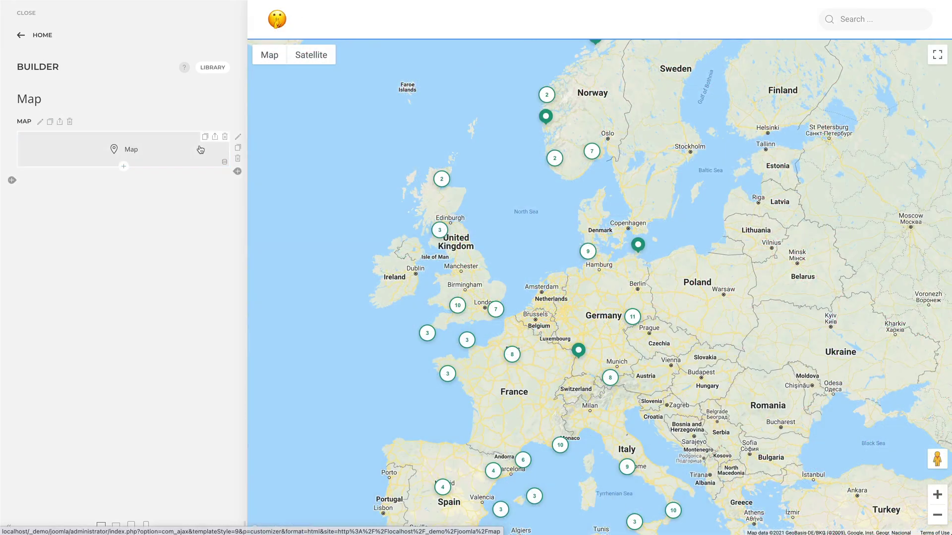
pyautogui.click(579, 353)
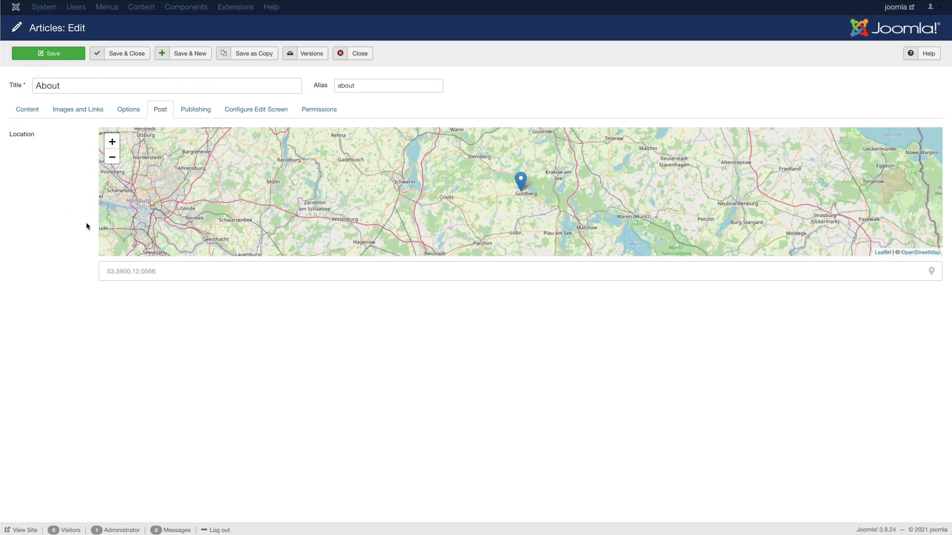
# Set the About article's location to Hamburg, then drag the marker to near Bremerhaven (53.5693, 8.5512)
pyautogui.write('Hambu')
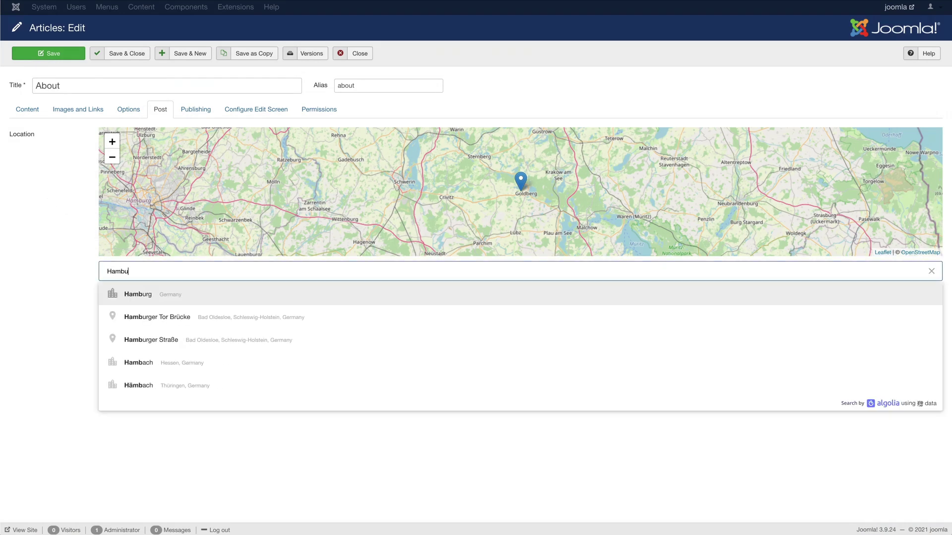
pyautogui.write('rg')
pyautogui.press('Return')
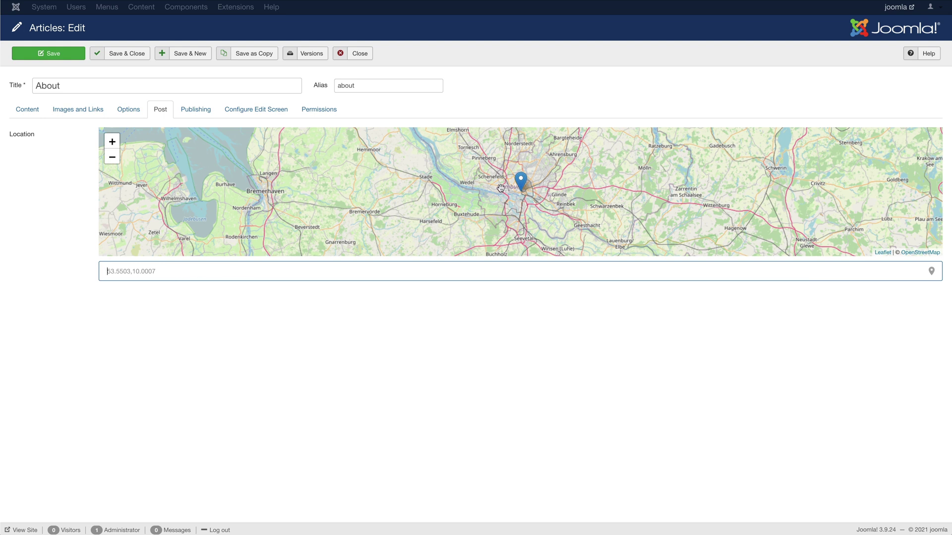
pyautogui.moveTo(265, 177); pyautogui.dragTo(256, 177)
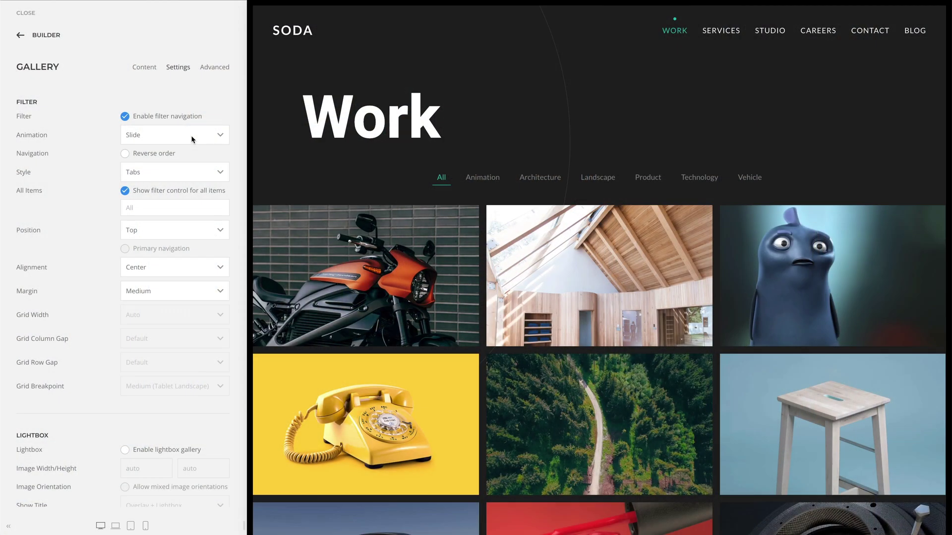
# Preview the current gallery filter, then switch its animation to Fade and preview it on Animation
pyautogui.click(488, 184)
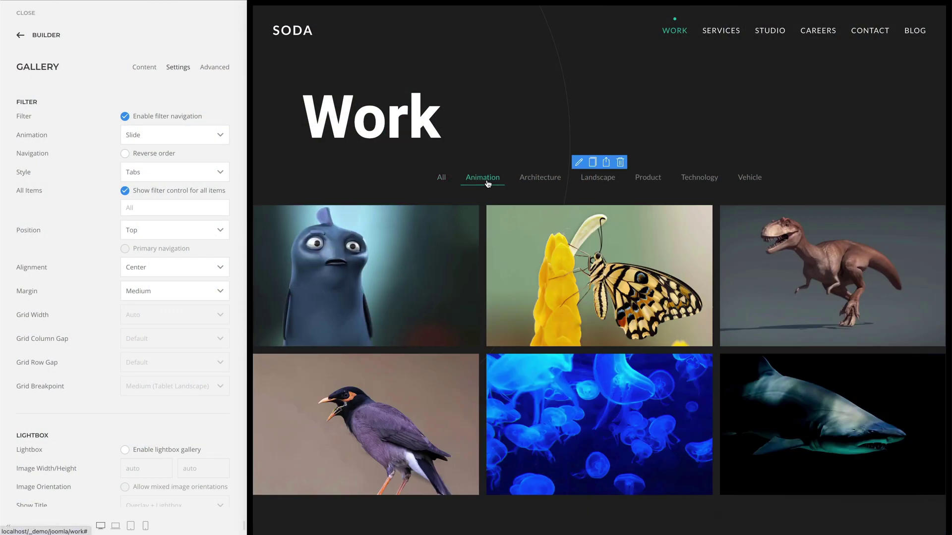
pyautogui.click(442, 184)
pyautogui.click(216, 139)
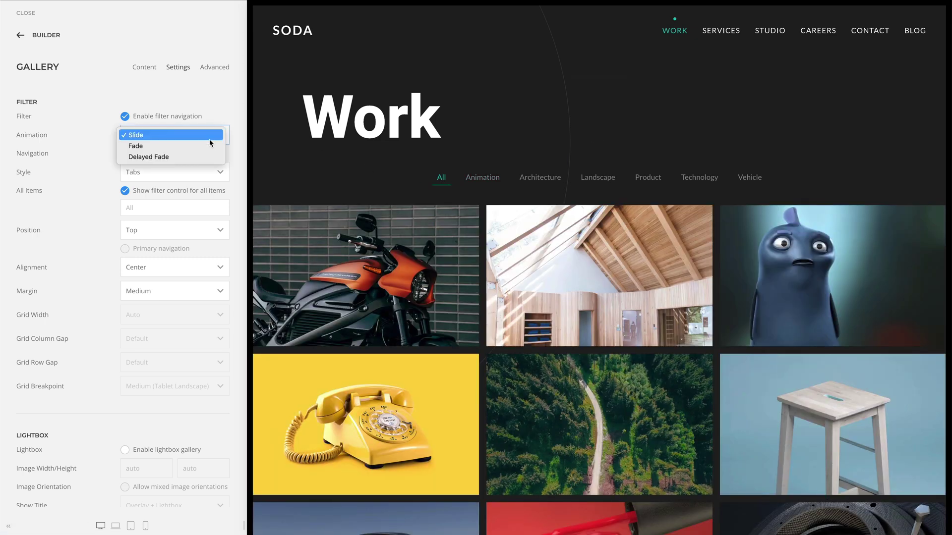
pyautogui.click(211, 147)
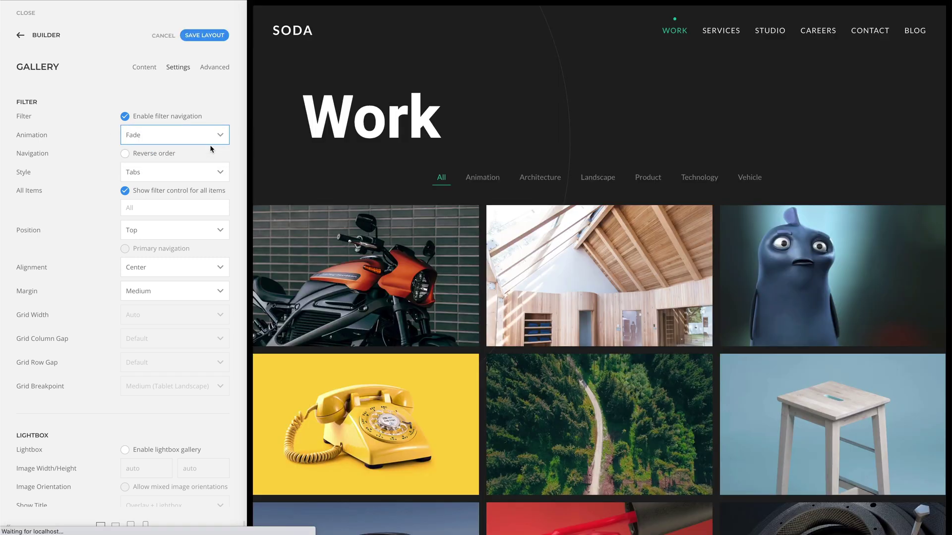
pyautogui.click(480, 187)
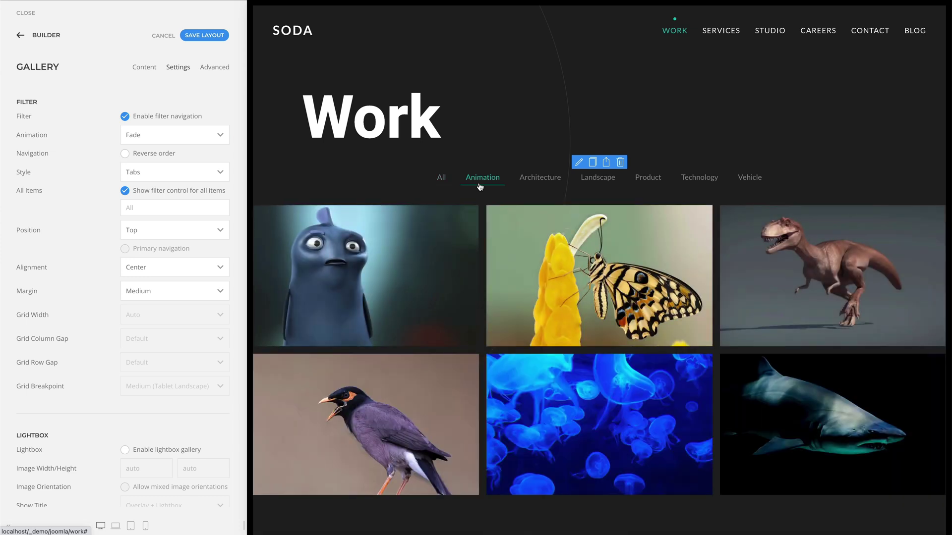
pyautogui.click(442, 184)
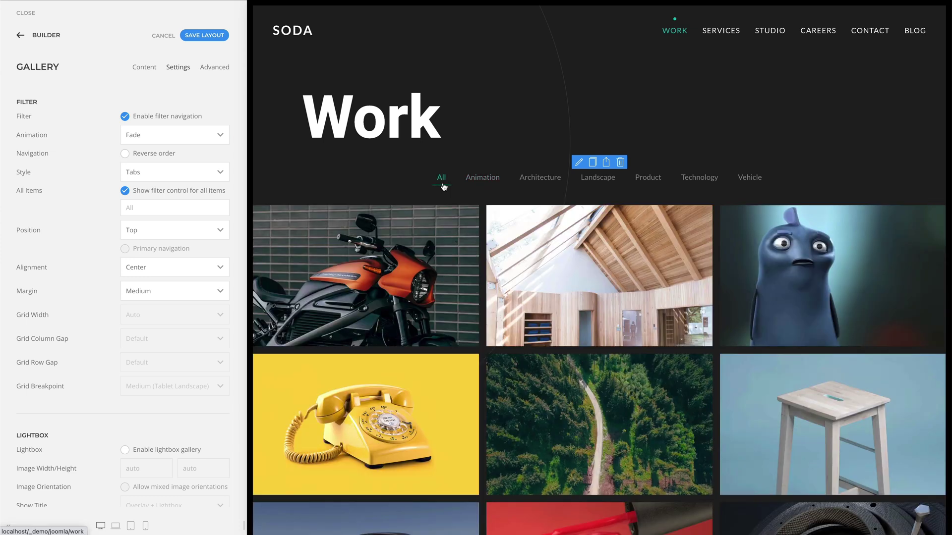
# Change the filter animation to Delayed Fade and preview it with the Animation and All filters
pyautogui.click(218, 138)
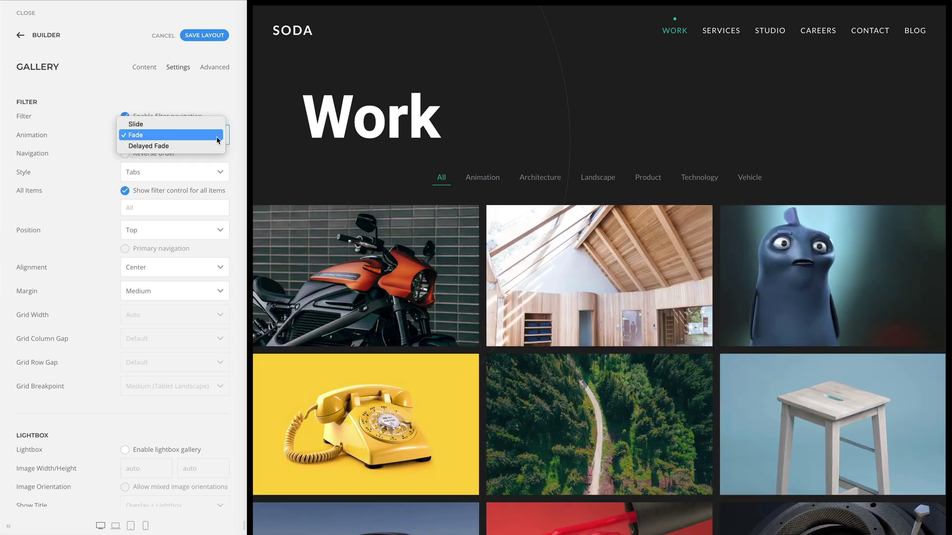
pyautogui.click(218, 146)
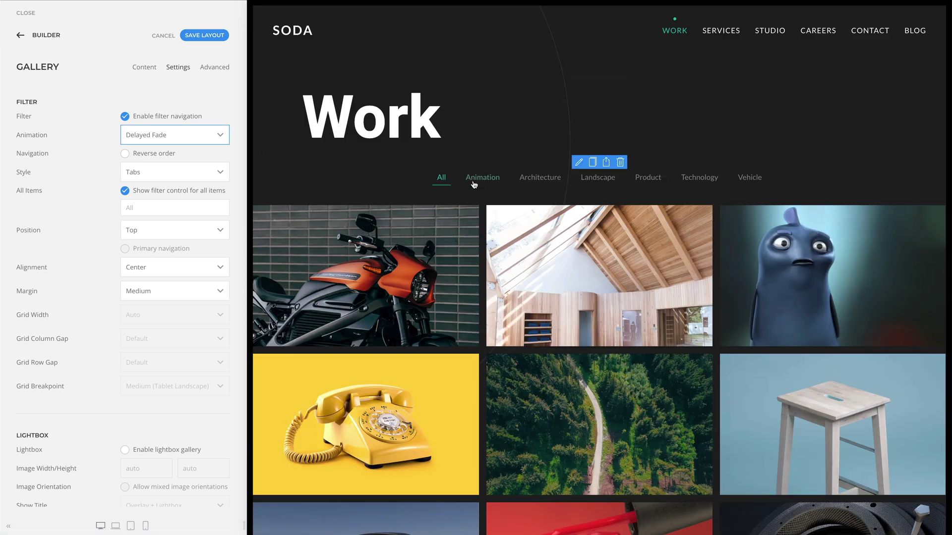
pyautogui.click(483, 183)
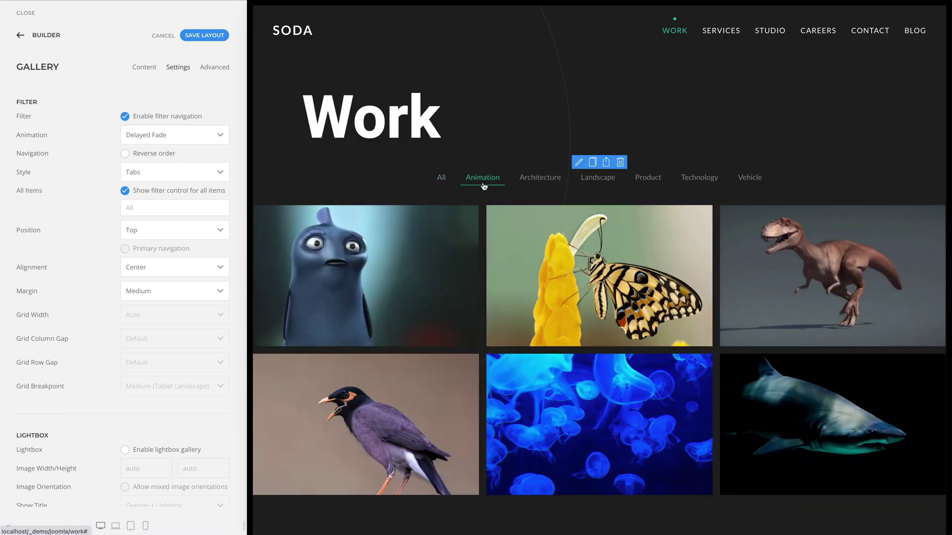
pyautogui.click(440, 184)
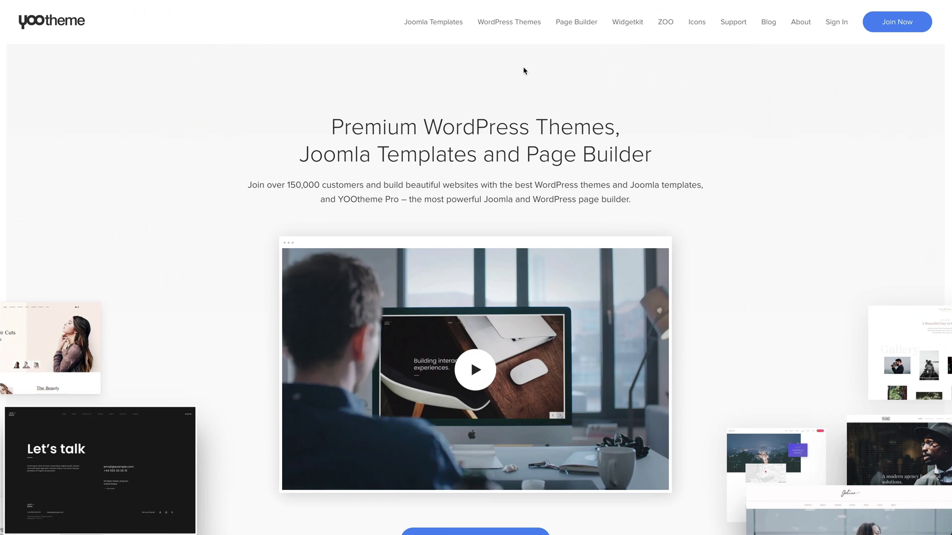
# Go to Support > Help Videos and scroll down to the Documentation Videos section
pyautogui.moveTo(730, 30)
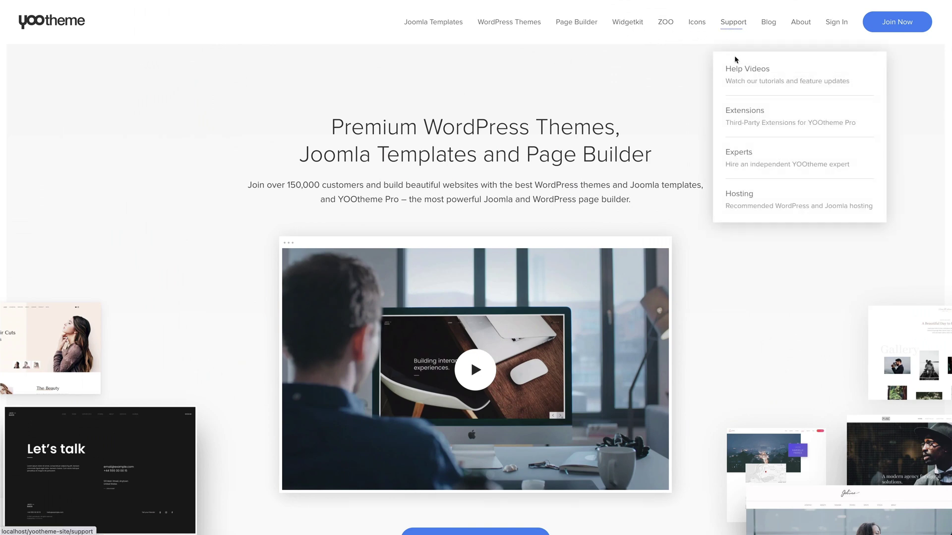
pyautogui.click(738, 76)
pyautogui.scroll(-10, 738, 76)
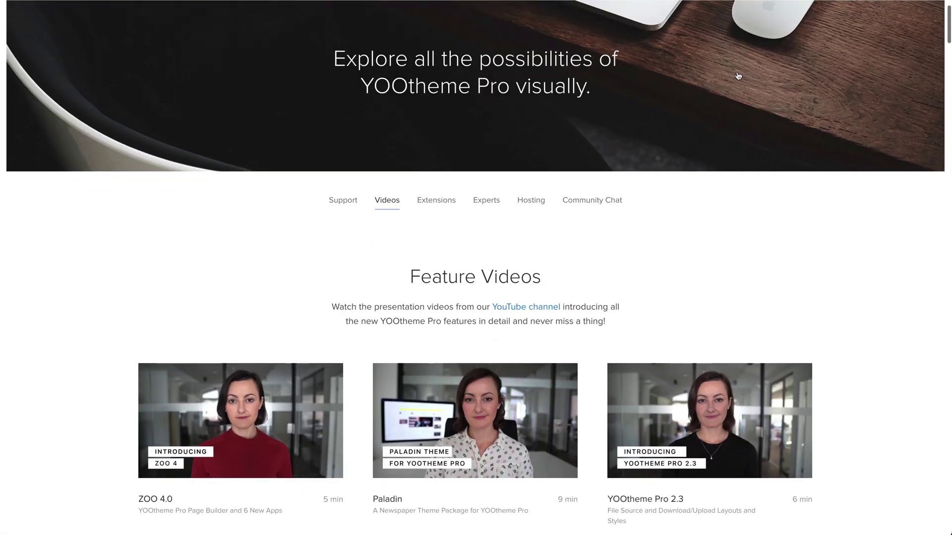
pyautogui.scroll(-9, 738, 76)
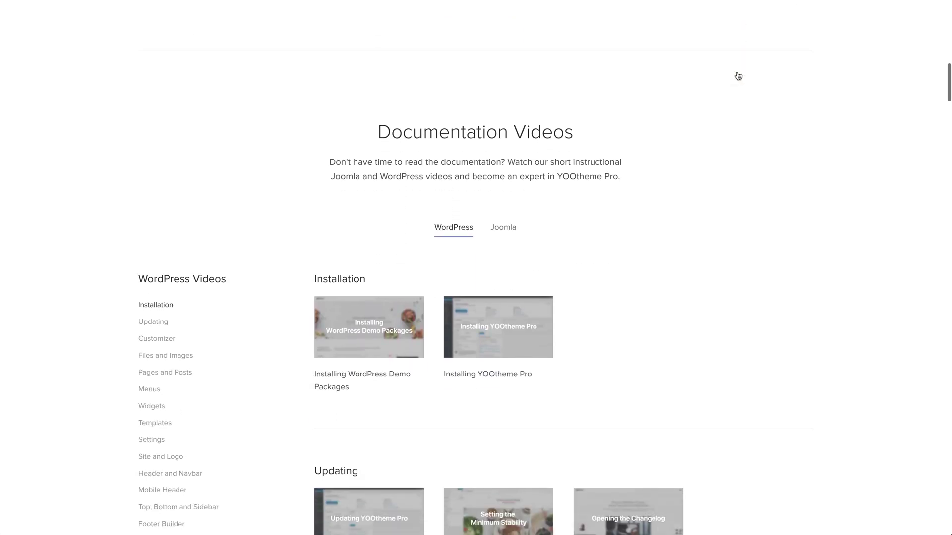
pyautogui.scroll(-1, 738, 75)
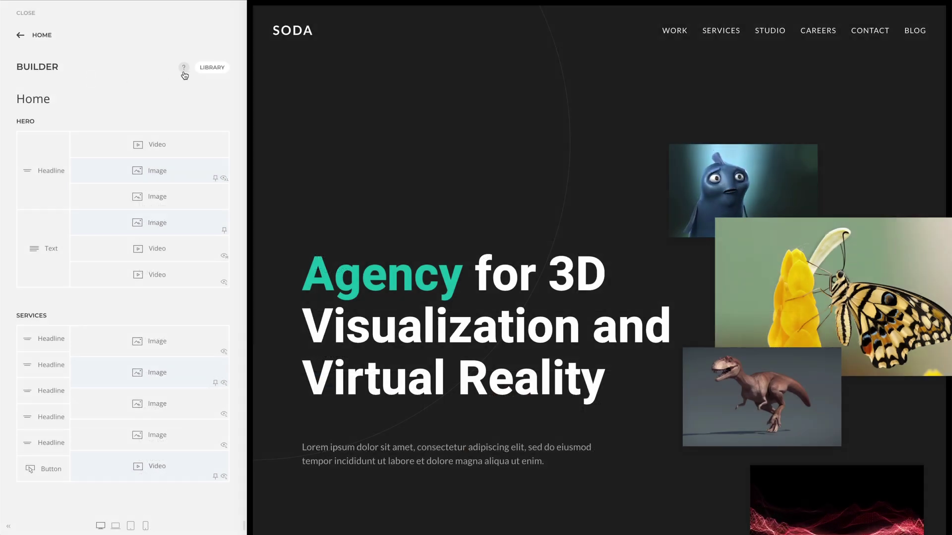
# Open the builder help, then the section video visibility and hero image Image Size options
pyautogui.click(183, 69)
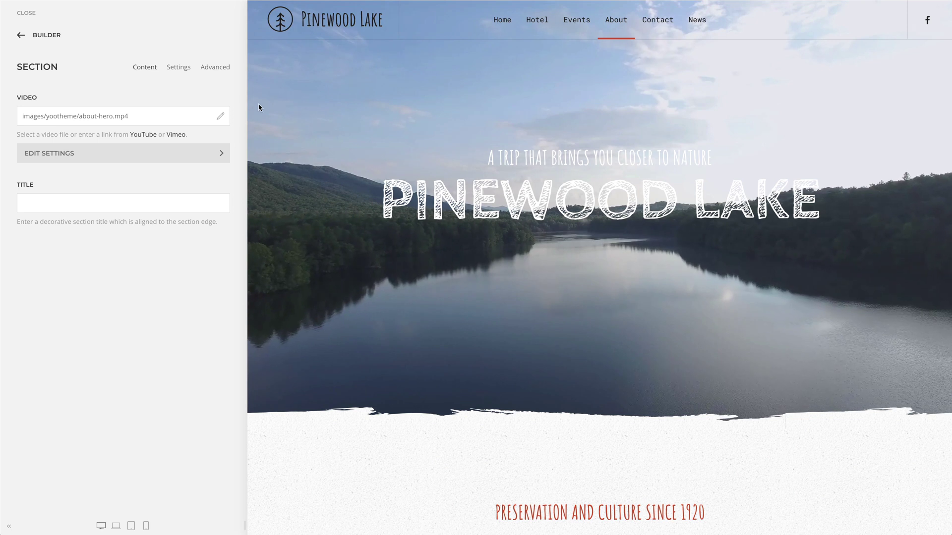
pyautogui.click(214, 153)
pyautogui.click(213, 184)
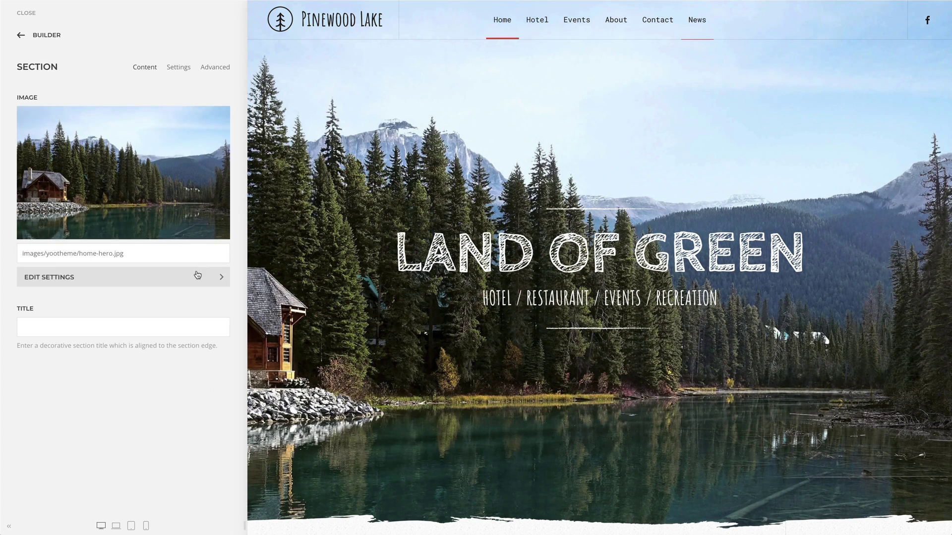
pyautogui.click(198, 275)
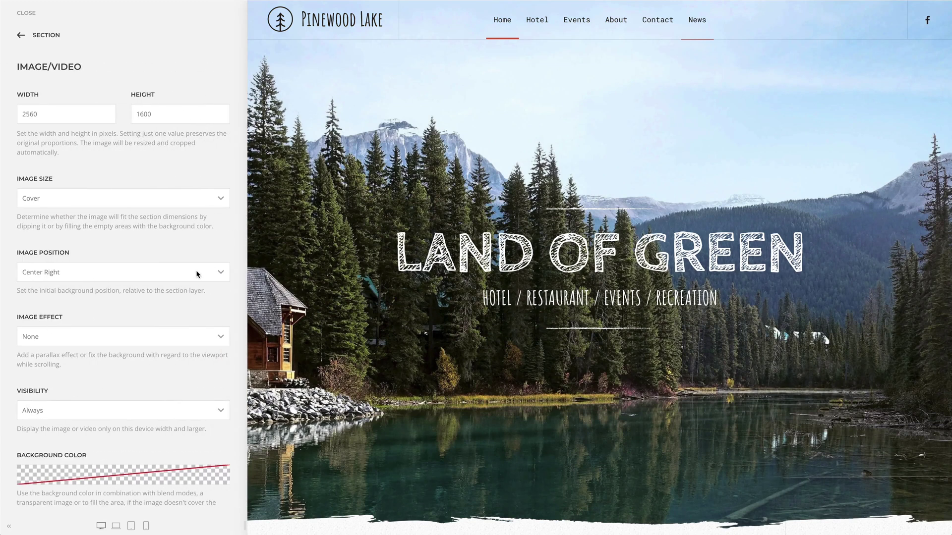
pyautogui.click(208, 199)
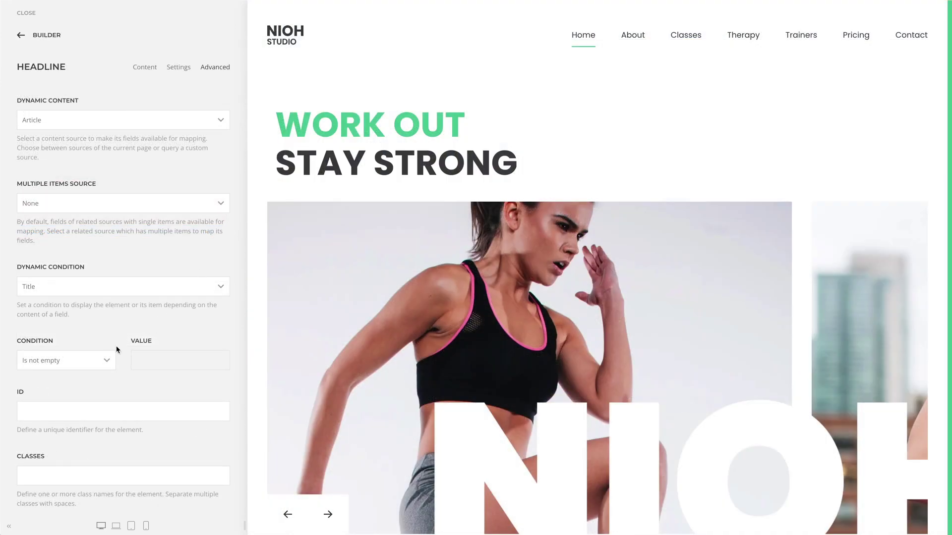
# Review the dynamic condition options, then set the Flexible Card's Panel Style to Card Secondary
pyautogui.click(105, 360)
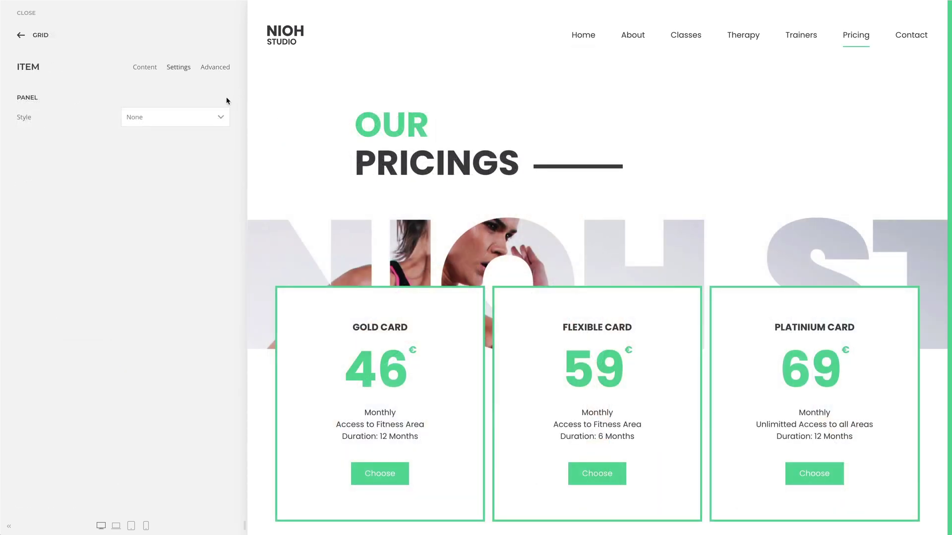
pyautogui.click(214, 117)
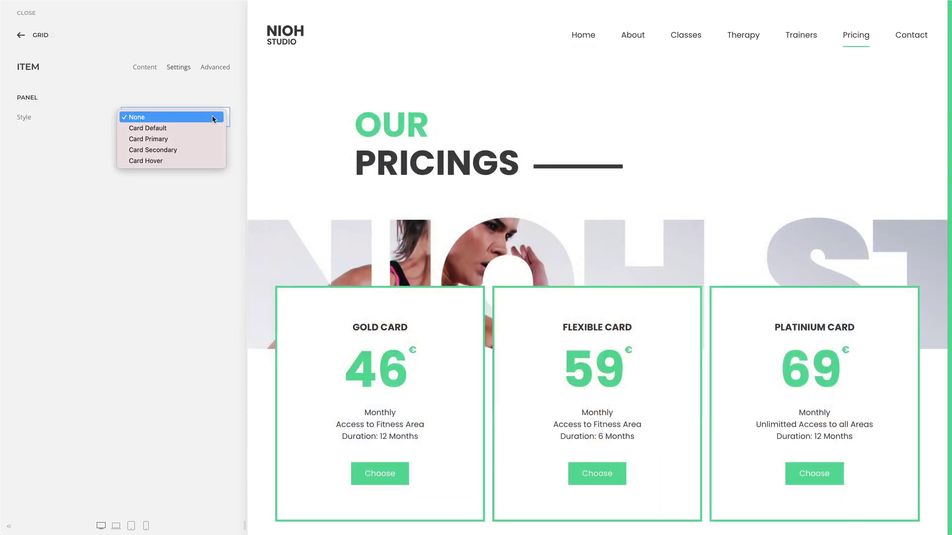
pyautogui.click(208, 154)
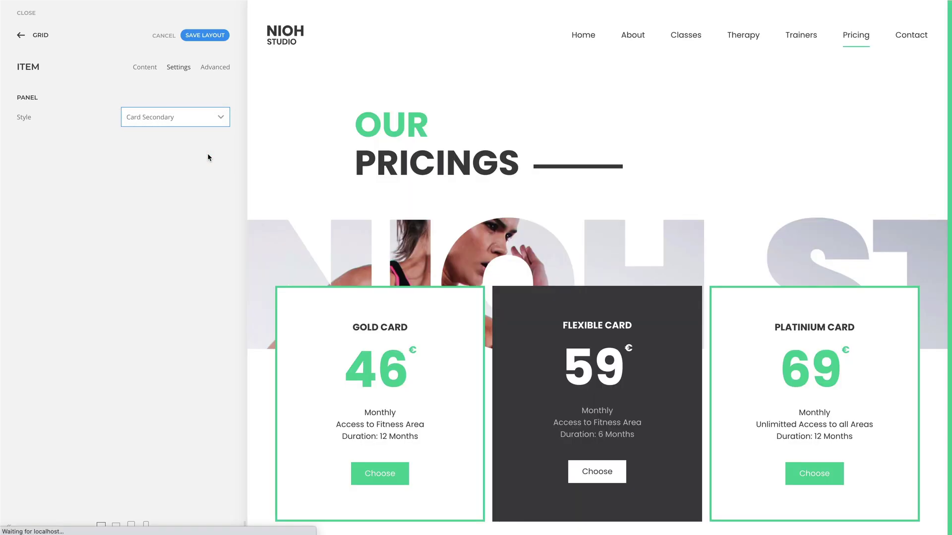